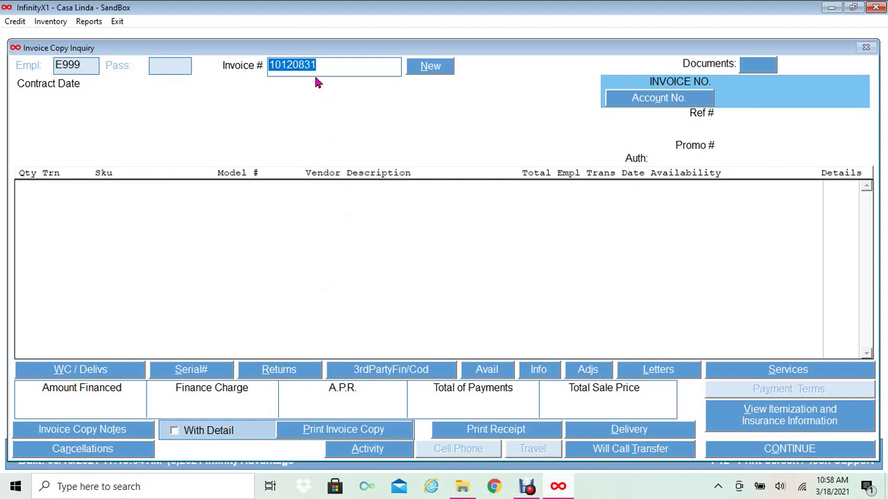
Step: Retrieve the sale by entering its invoice number in the invoice copy inquiry
key("BackSpace")
type("10120")
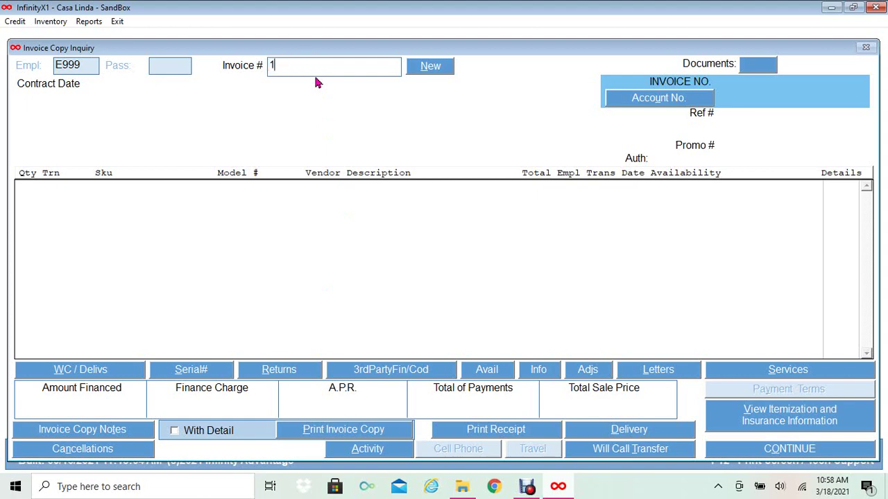
type("831")
key("Return")
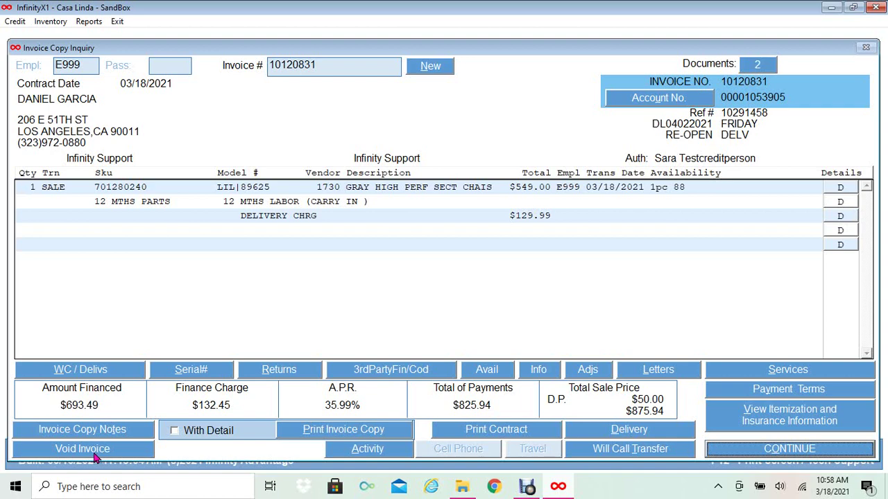
Step: Void the invoice in order to change the sale, authorizing with the employee code and password, and print the void documents
left_click(98, 455)
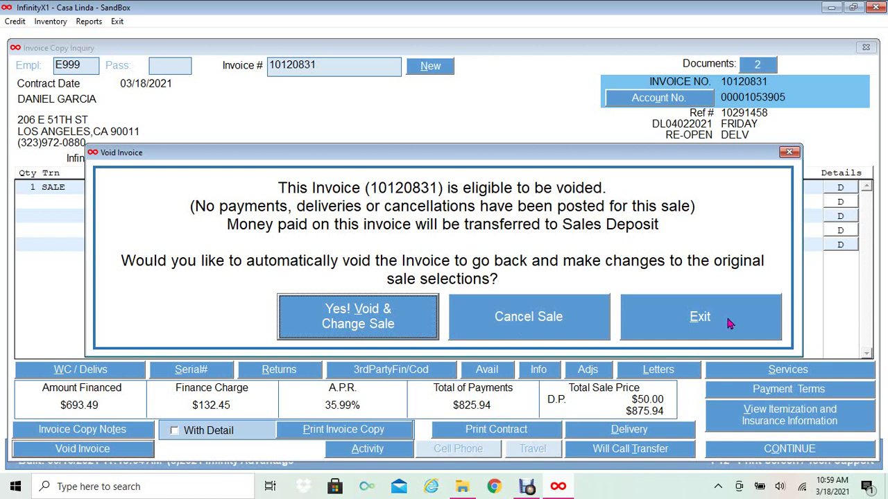
left_click(326, 325)
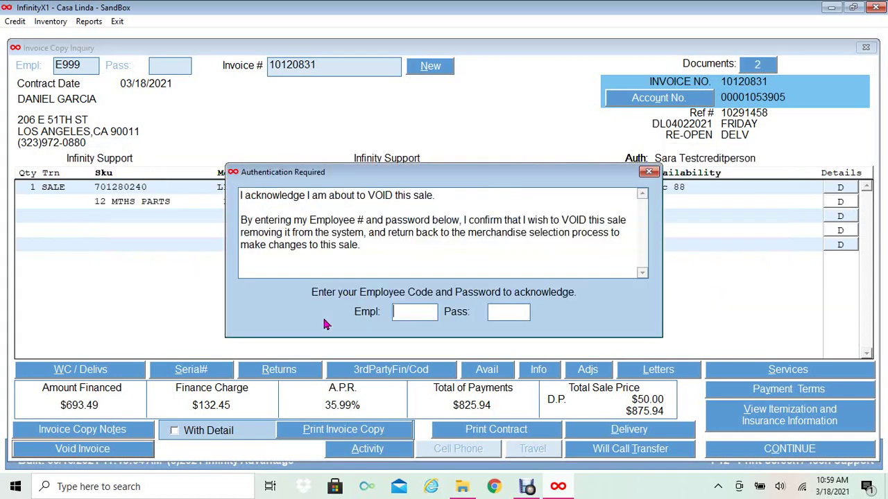
type("E999")
key("Tab")
type("***")
key("Return")
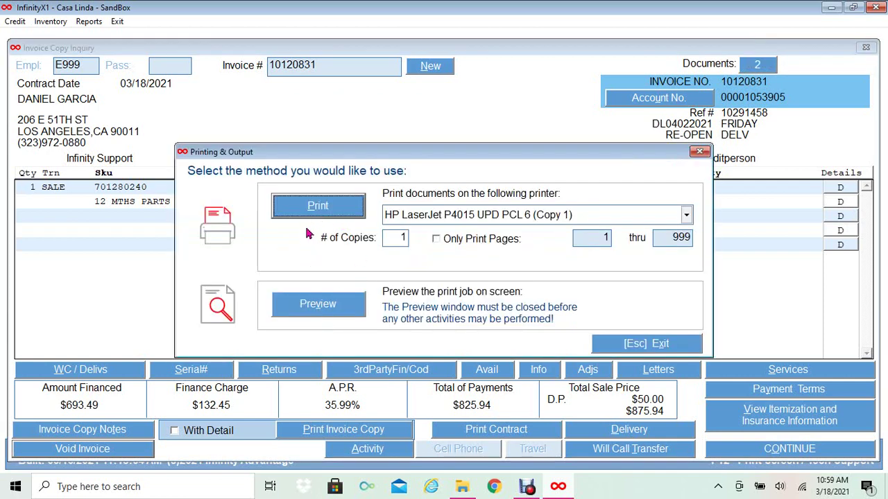
left_click(311, 206)
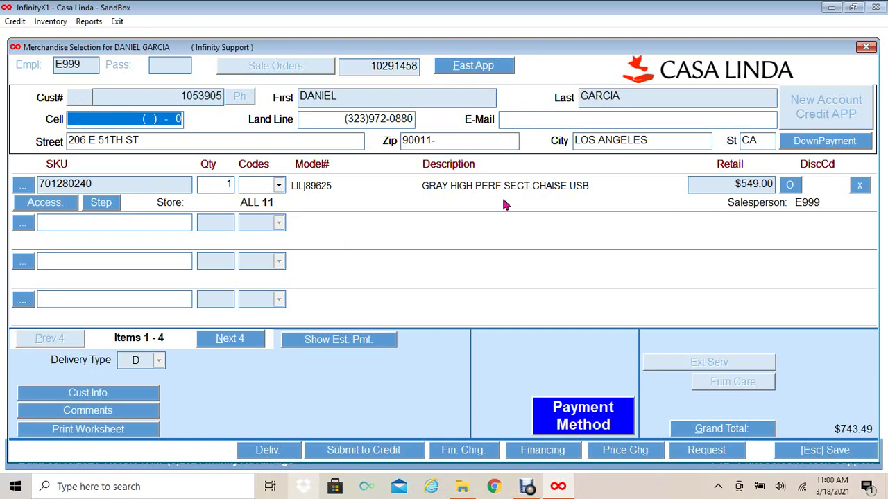
Step: Delete SKU 701280240 from the sale and add SKU 701238900 in its place
left_click(858, 190)
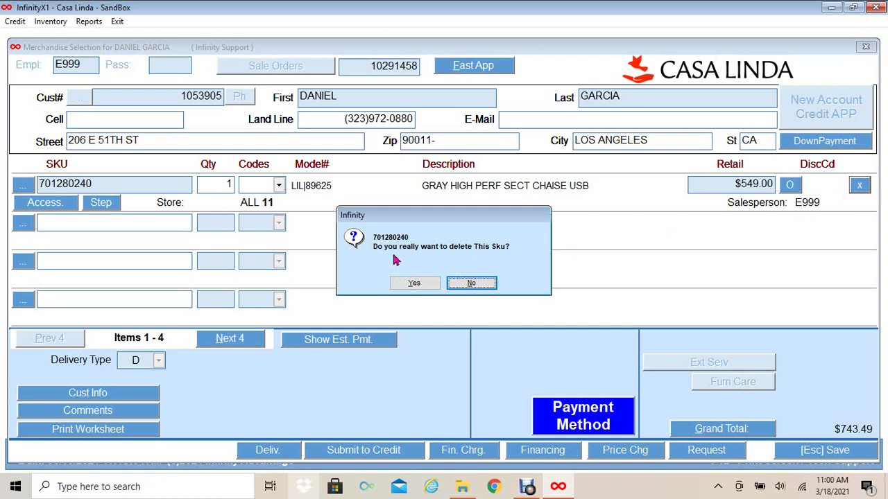
left_click(413, 284)
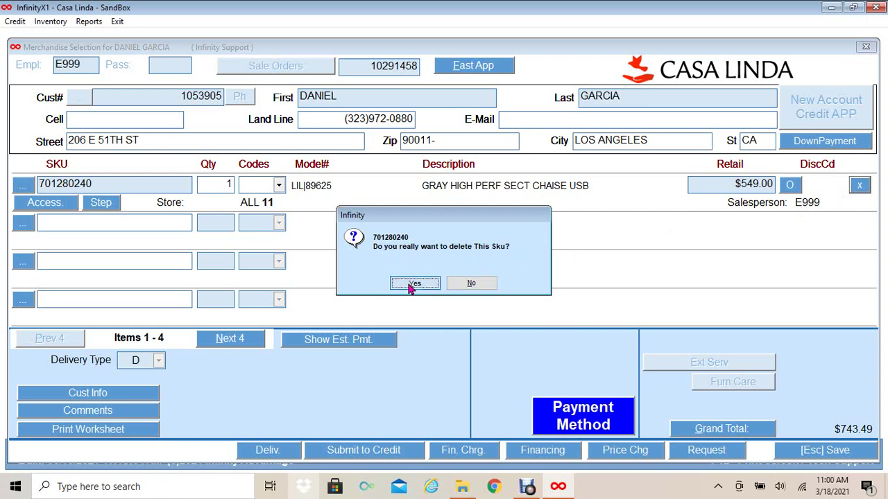
left_click(66, 184)
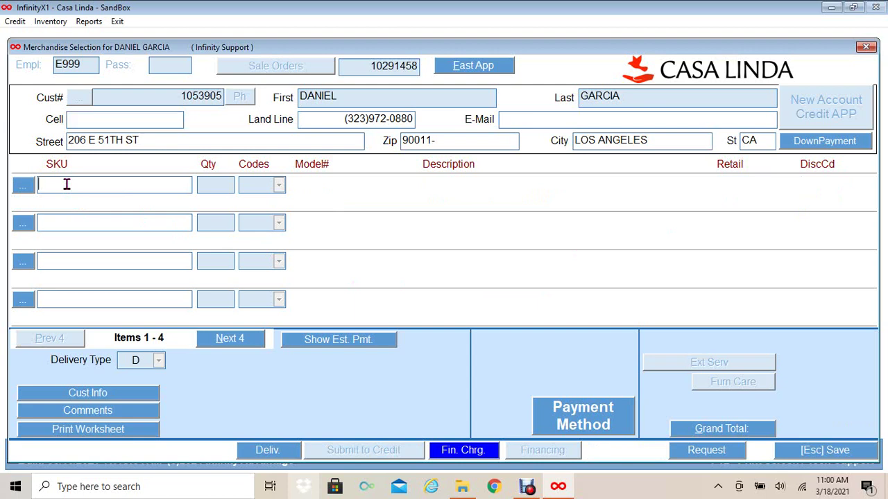
type("70123900")
key("Return")
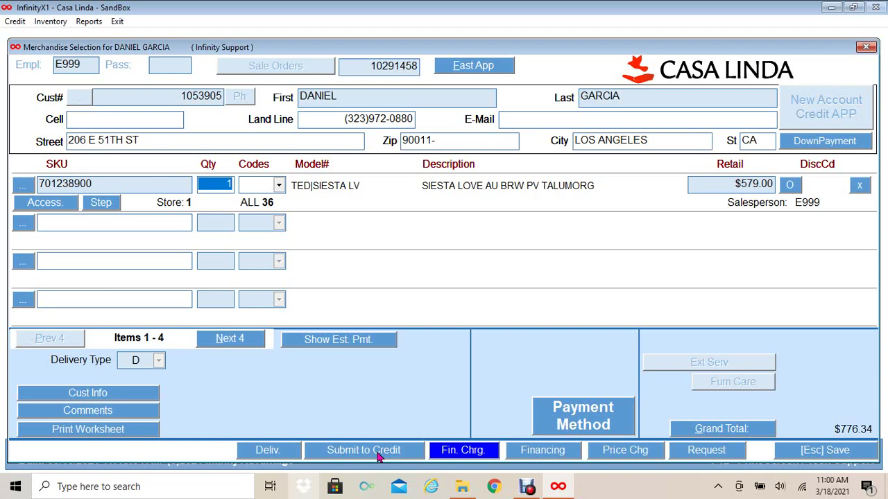
Step: Set the down payment paid now to $55.00 in the finance charge payment terms and save the terms
left_click(458, 452)
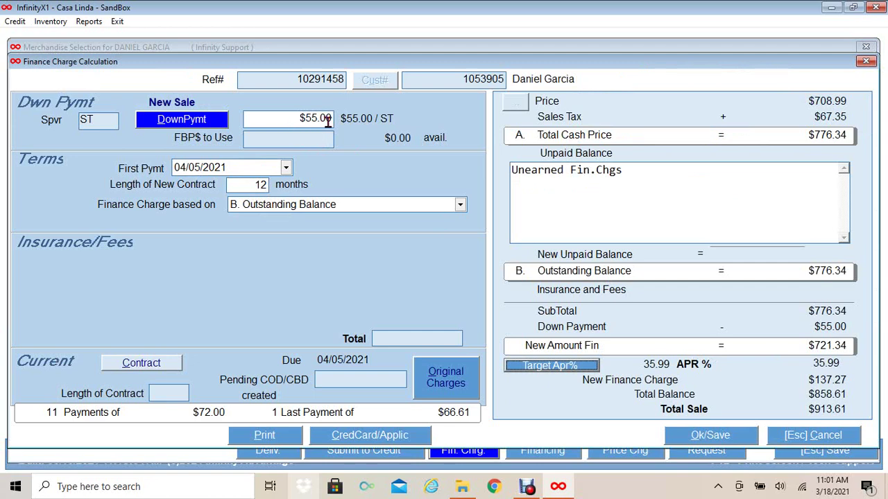
left_click(202, 125)
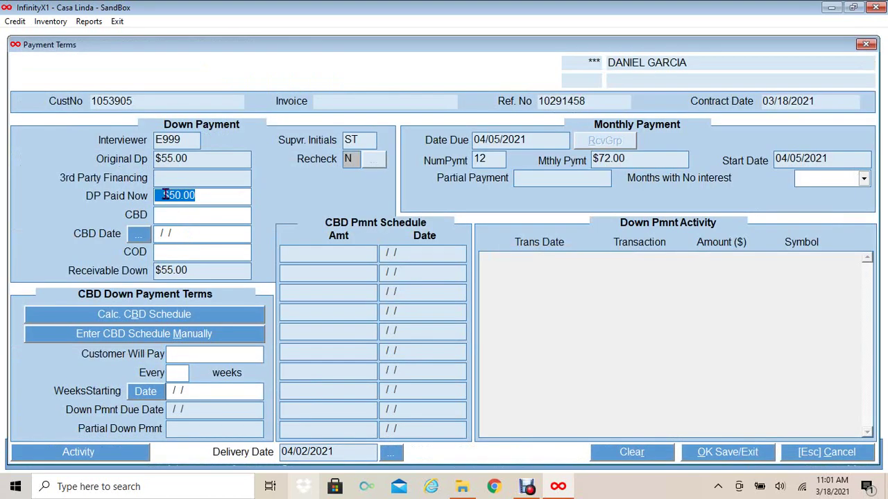
key("BackSpace")
type("55.0")
left_click(719, 453)
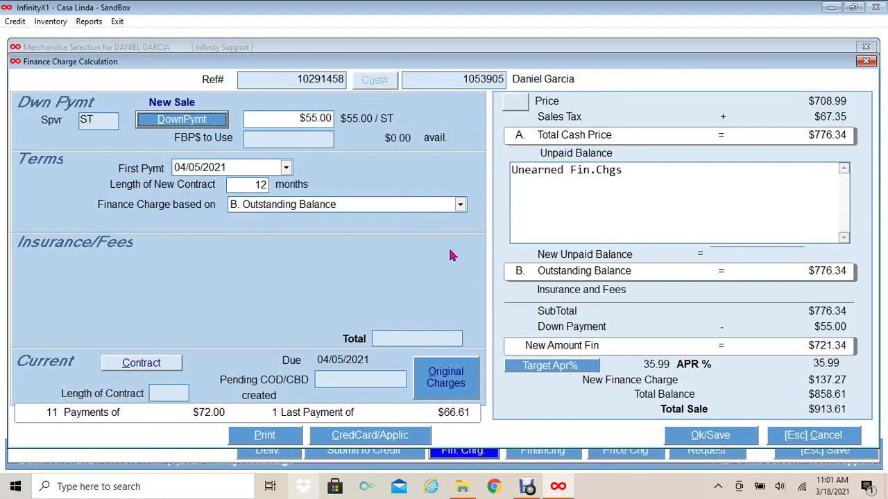
Step: Choose 04/05/2021 as the first payment date and save the finance charge calculation
left_click(284, 170)
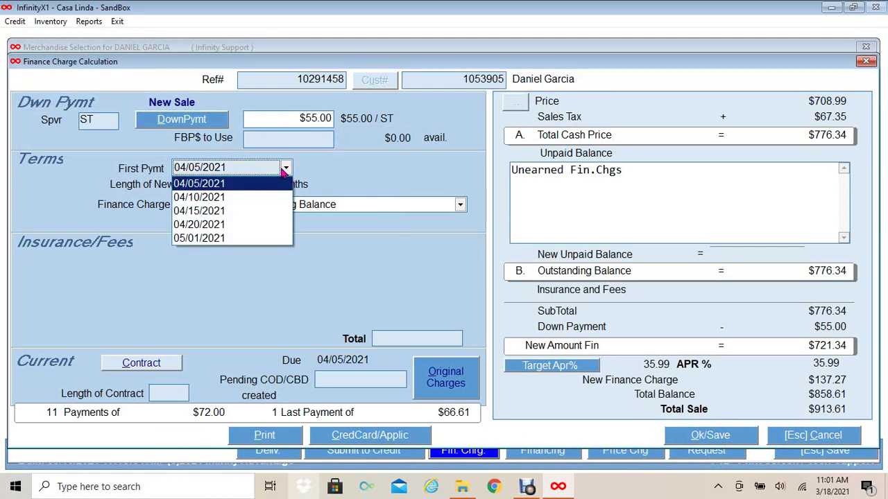
left_click(235, 186)
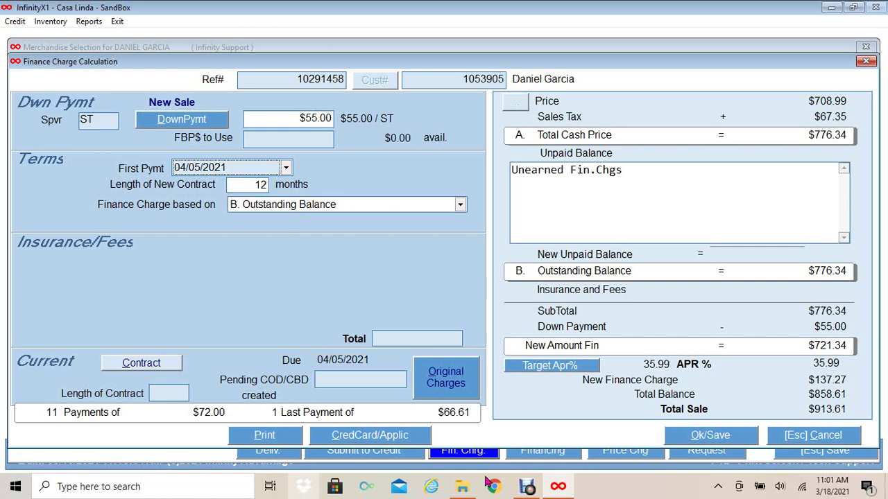
left_click(687, 436)
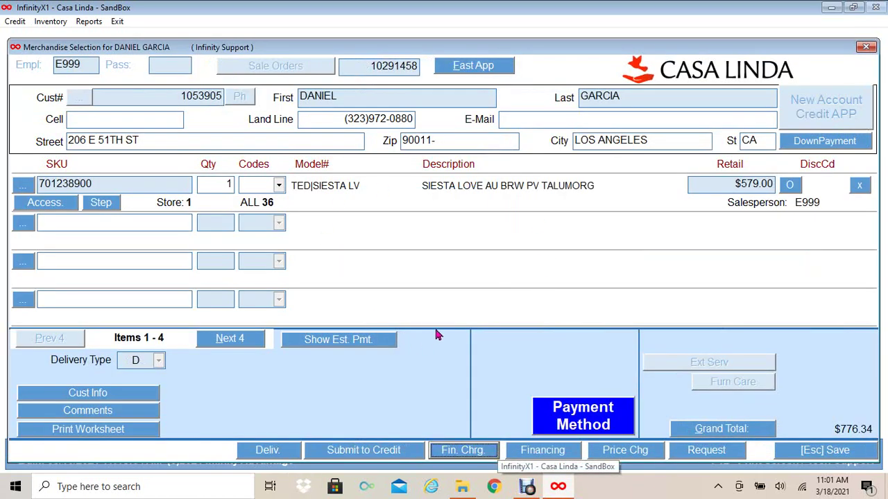
Step: Set the cash amount in the payment methods to $5.00 and save the payment data
left_click(592, 416)
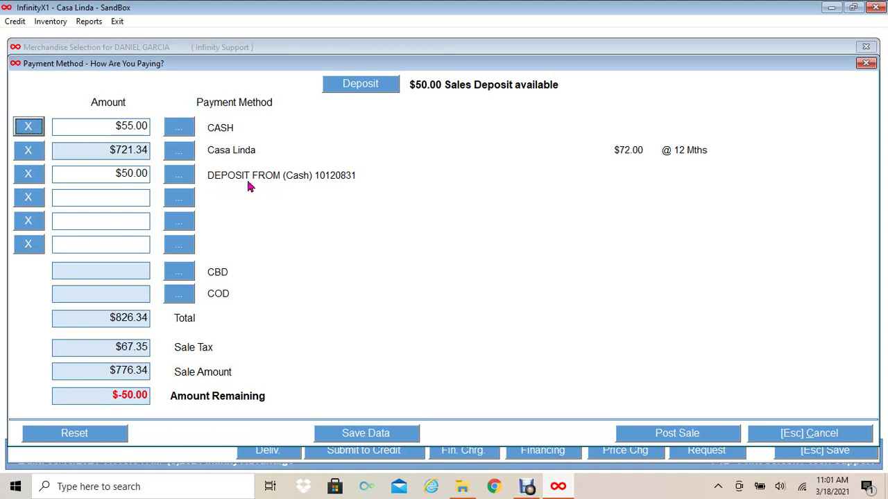
left_click(94, 126)
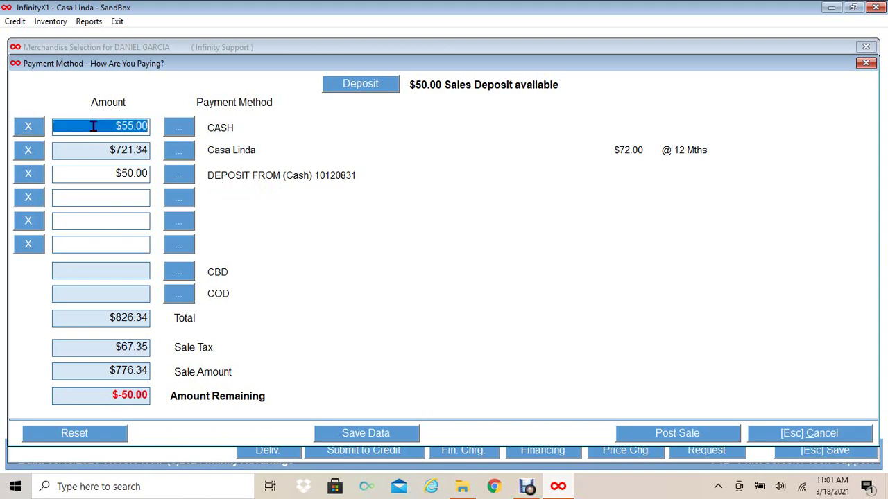
key("BackSpace")
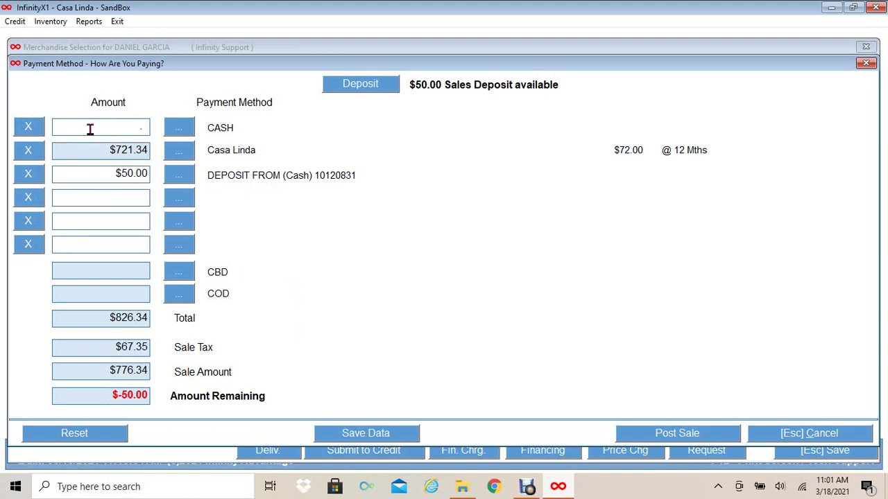
type("5")
key("Tab")
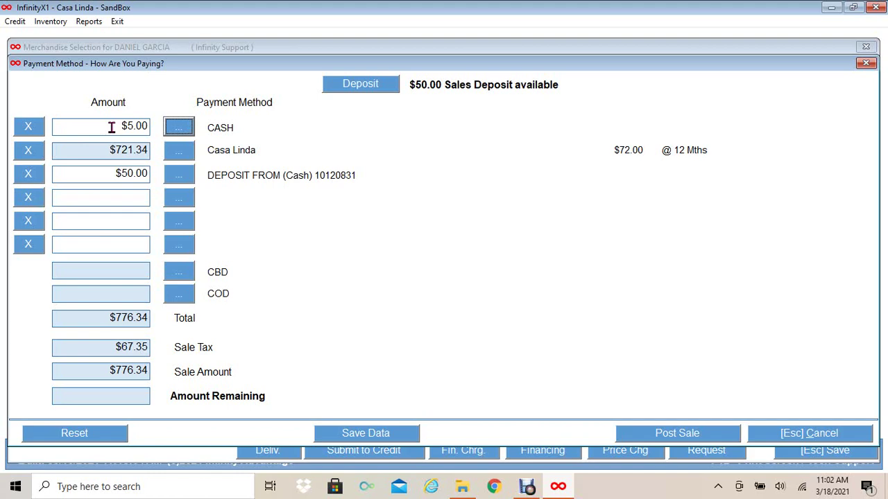
left_click(372, 434)
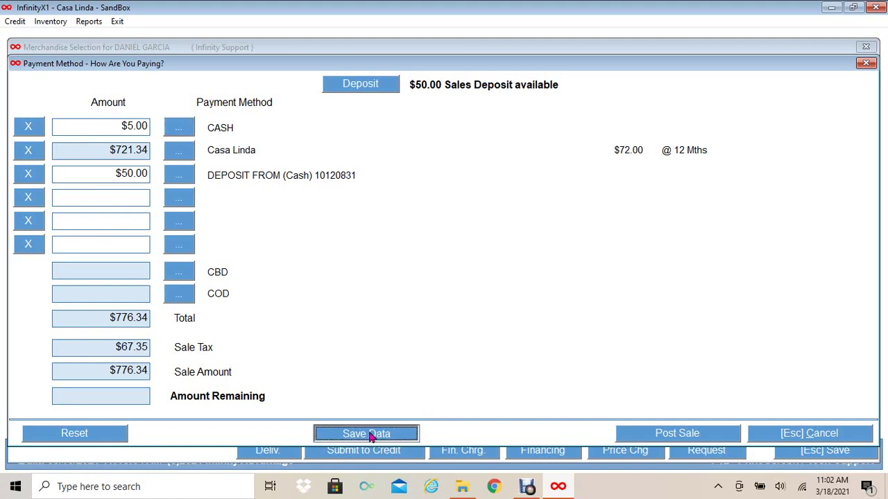
Step: Post the sale, dismiss the item availability list and create the security agreement for electronic signing
left_click(662, 436)
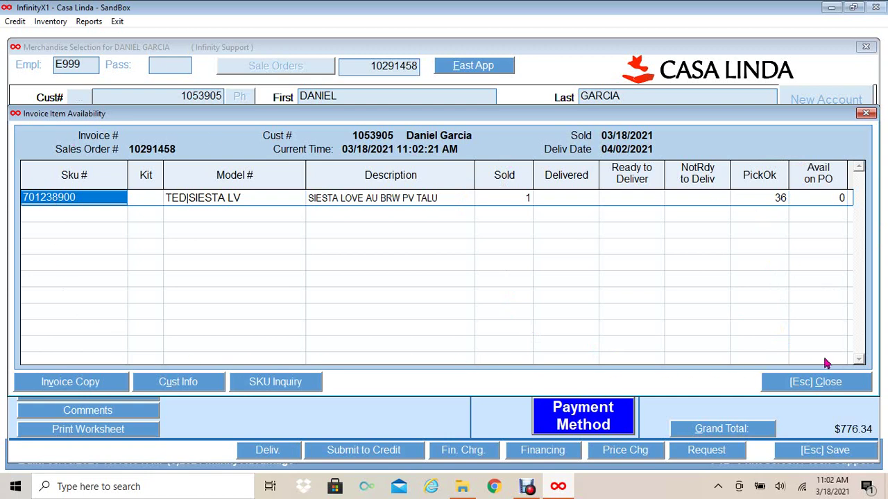
left_click(797, 387)
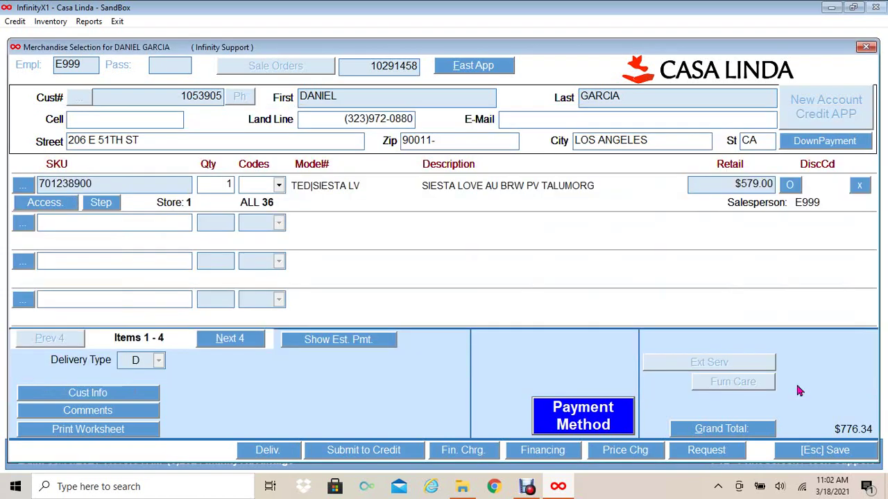
type("Y")
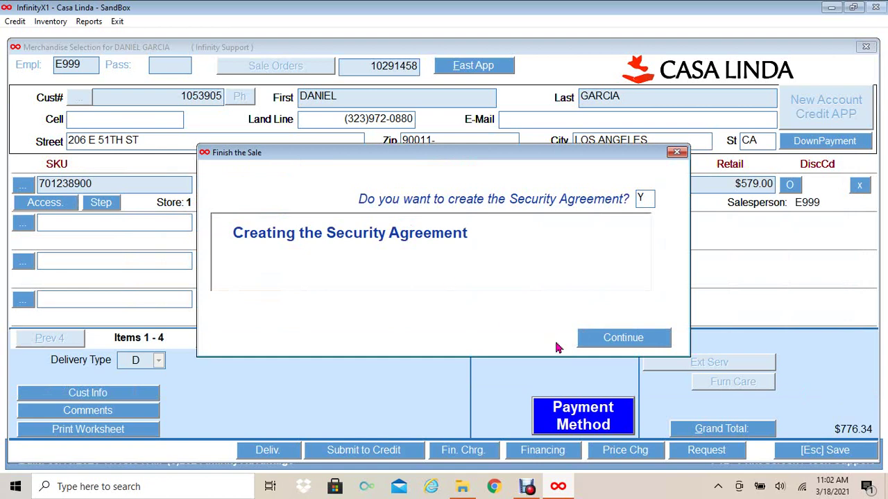
left_click(591, 337)
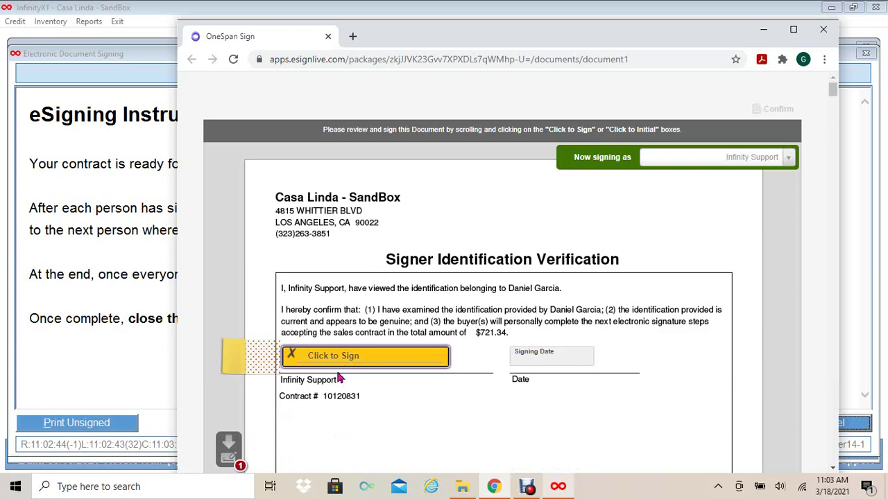
Step: Sign and initial the contract documents as Infinity Support and confirm the signatures
left_click(241, 466)
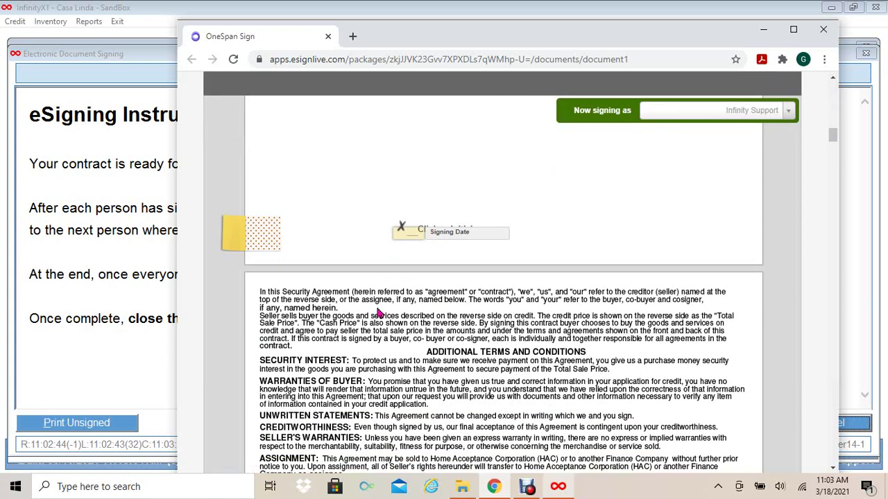
left_click(409, 234)
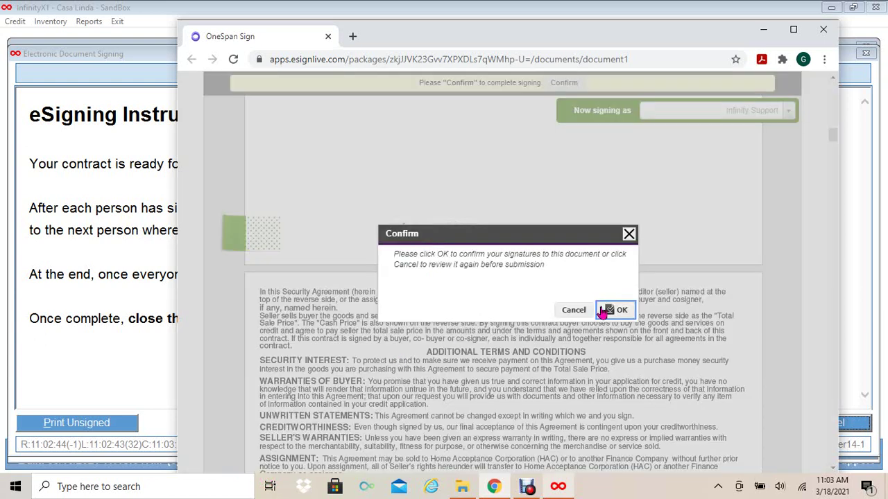
left_click(604, 312)
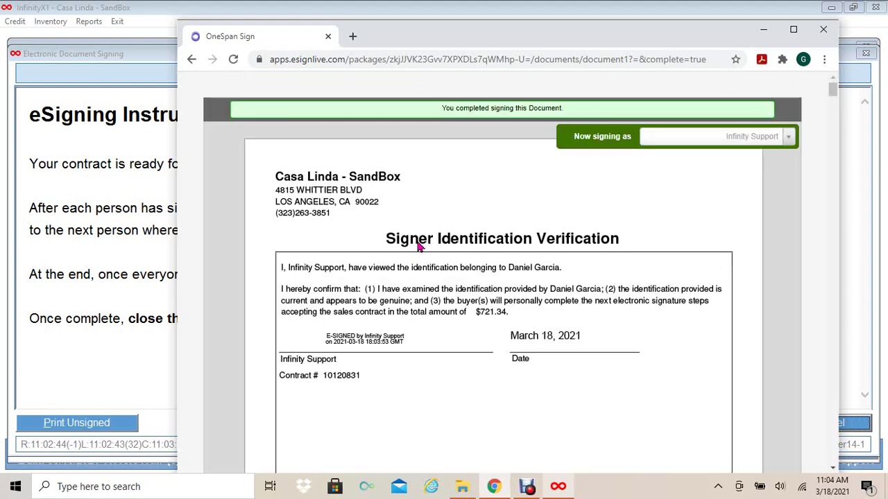
Step: Switch the active signer to the customer and complete the buyer signature and both customer initials on the sales contract
left_click(793, 140)
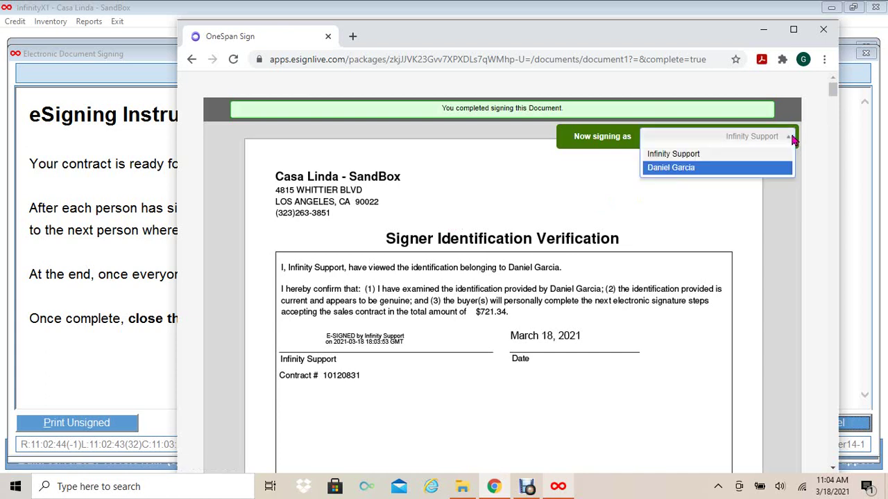
left_click(689, 168)
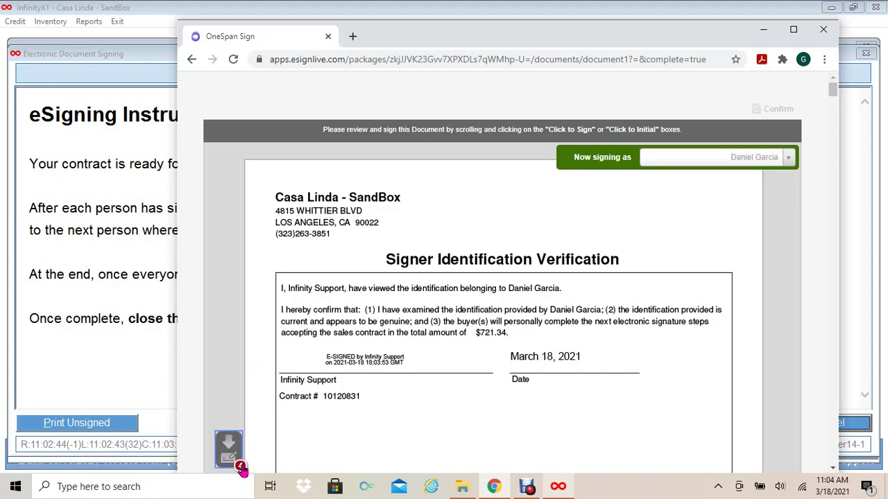
scroll(236, 466, "down", 10)
left_click(340, 413)
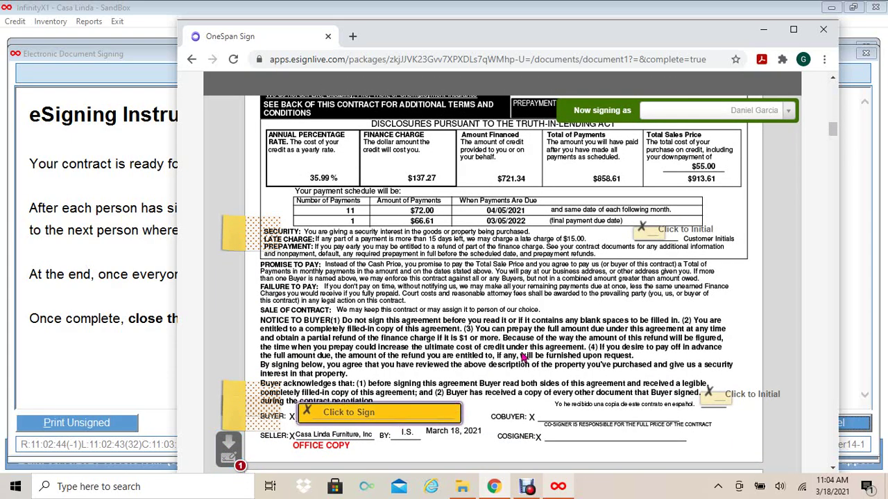
left_click(647, 236)
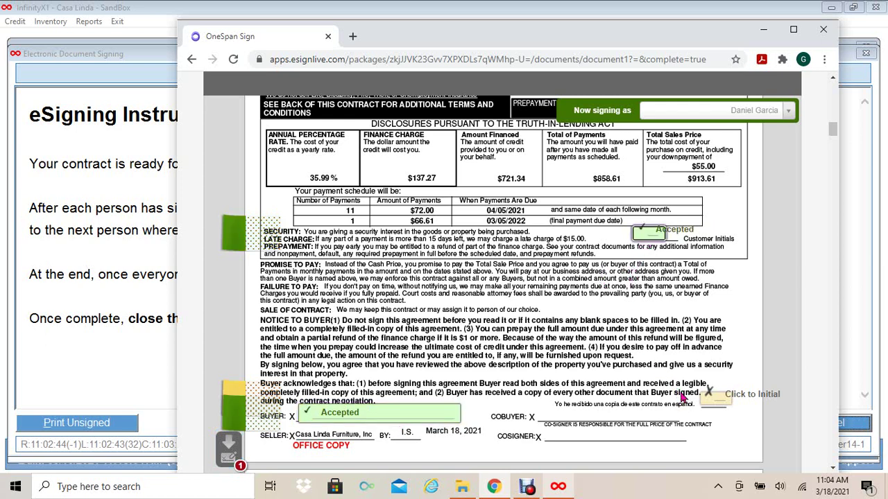
left_click(717, 402)
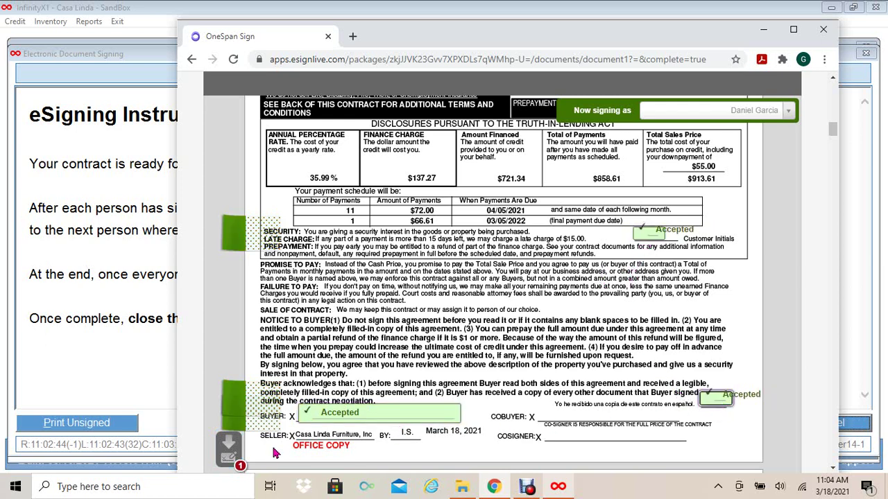
Step: Sign the employment and credit verification authorization as the customer and confirm all signatures on the document
left_click(236, 470)
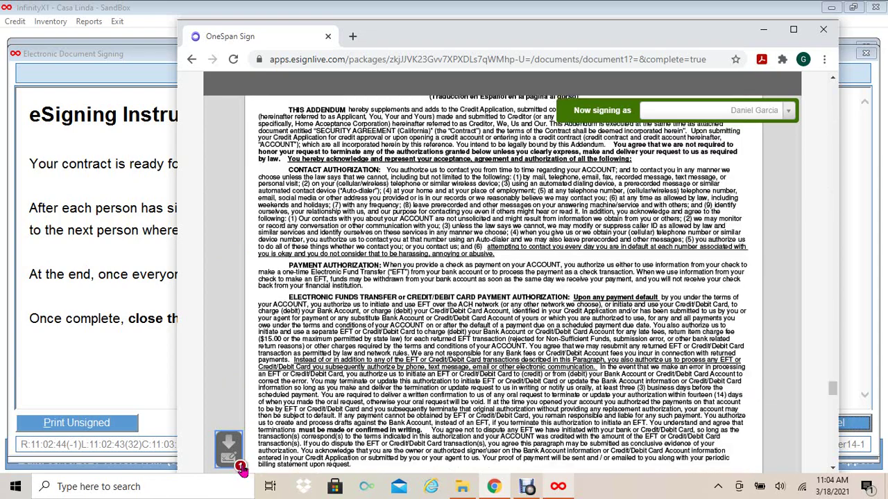
left_click(391, 275)
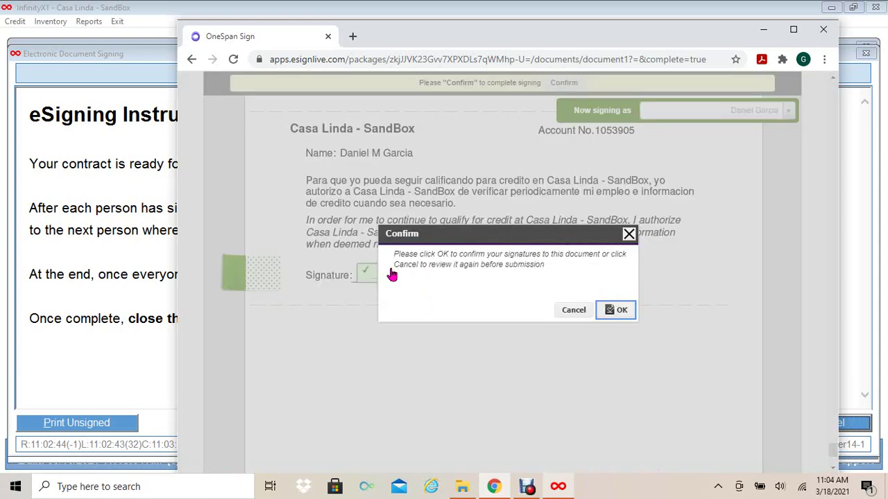
left_click(617, 311)
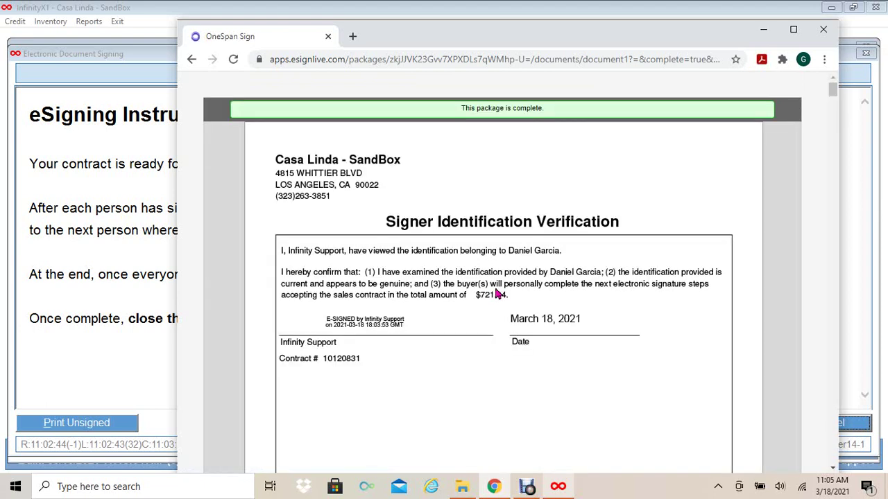
Step: Review the signed contract, close the browser signing window, and mark all signatures complete to store the e-signed document
scroll(541, 303, "down", 2)
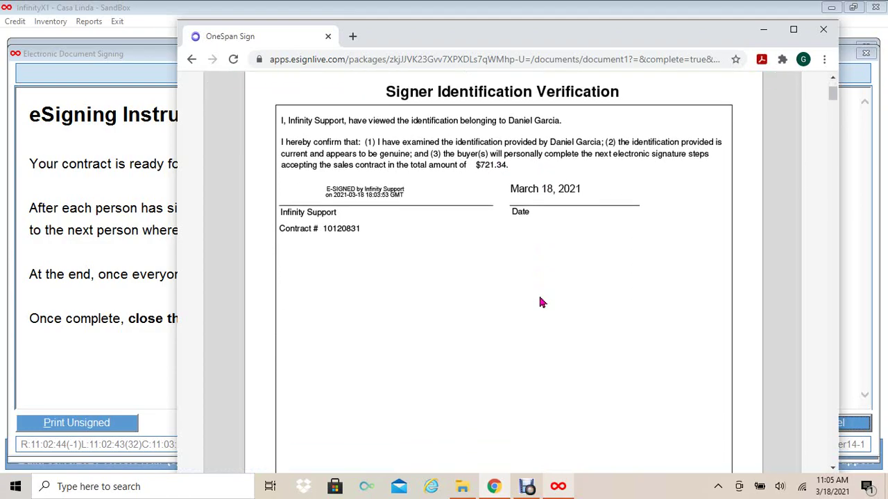
scroll(542, 303, "down", 10)
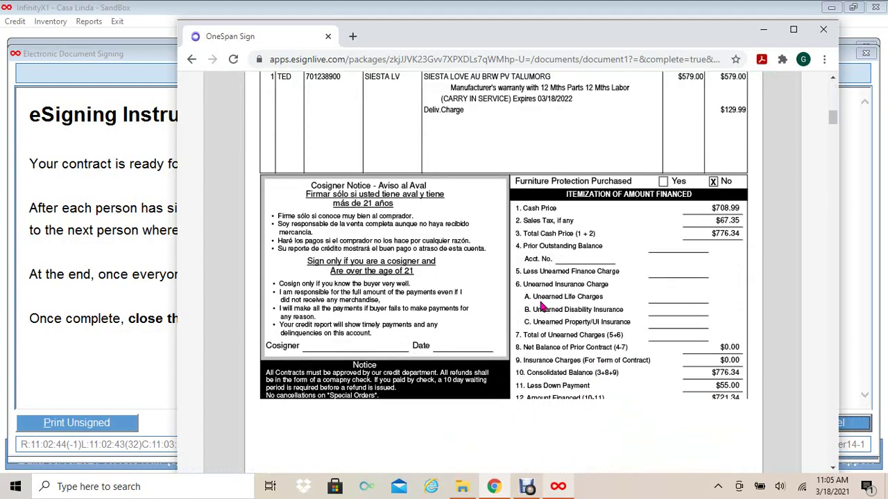
scroll(541, 306, "down", 6)
scroll(541, 306, "up", 3)
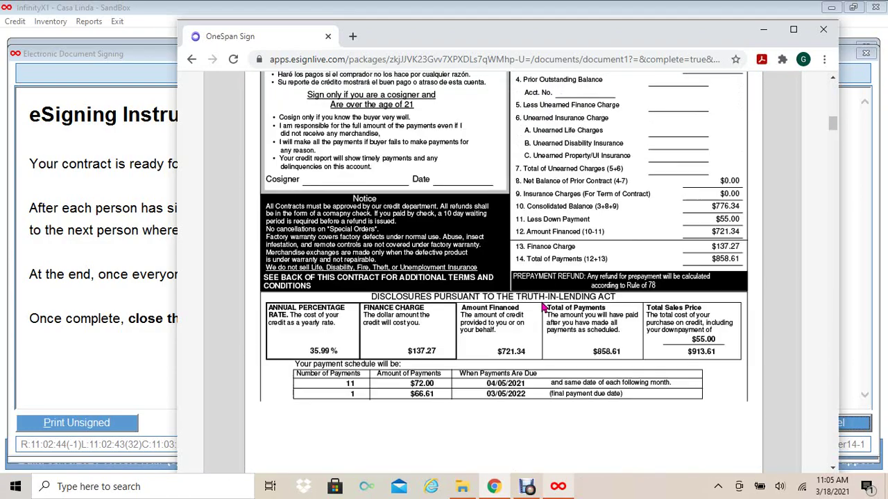
scroll(544, 308, "up", 15)
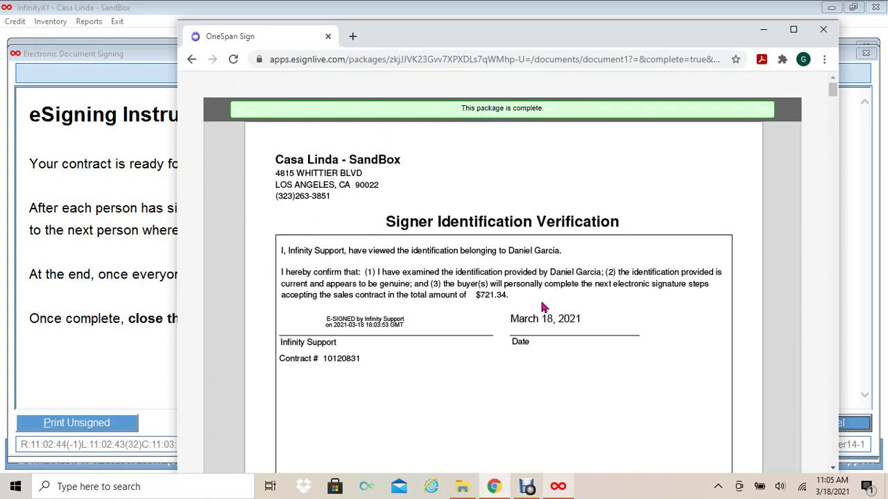
left_click(834, 30)
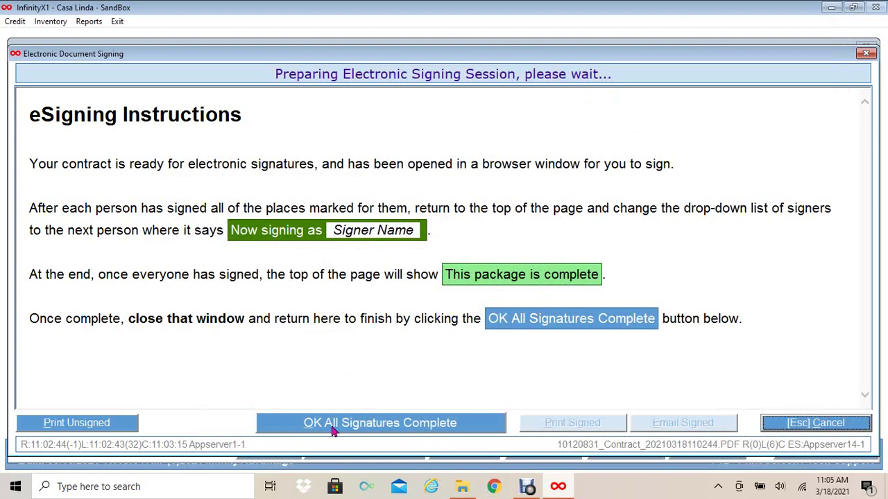
left_click(406, 429)
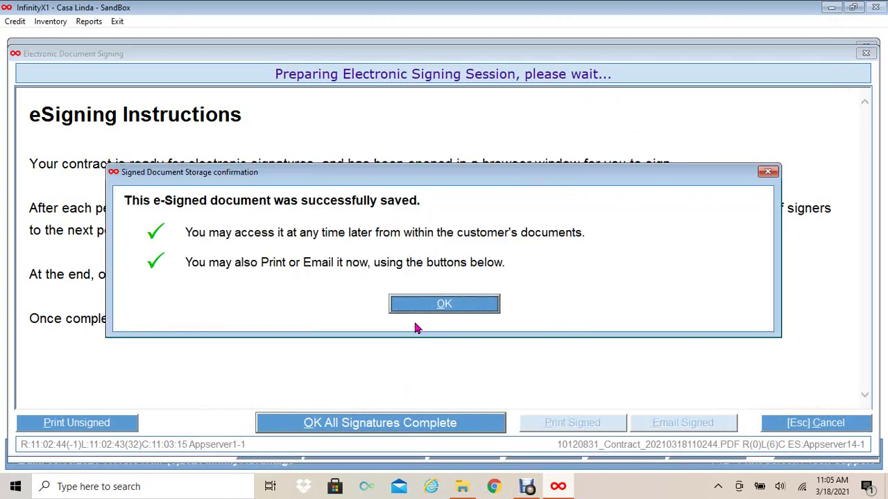
left_click(441, 305)
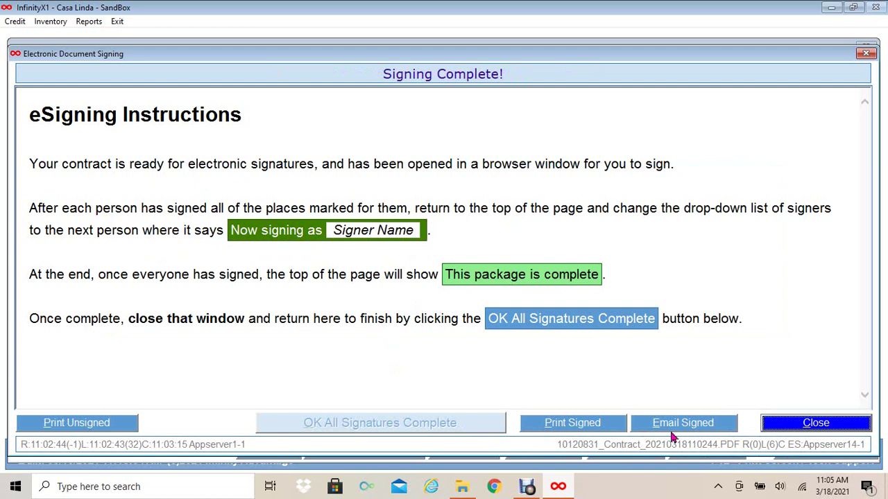
Step: Close the electronic signing session, finish the sale and exit the customer's merchandise selection
left_click(804, 430)
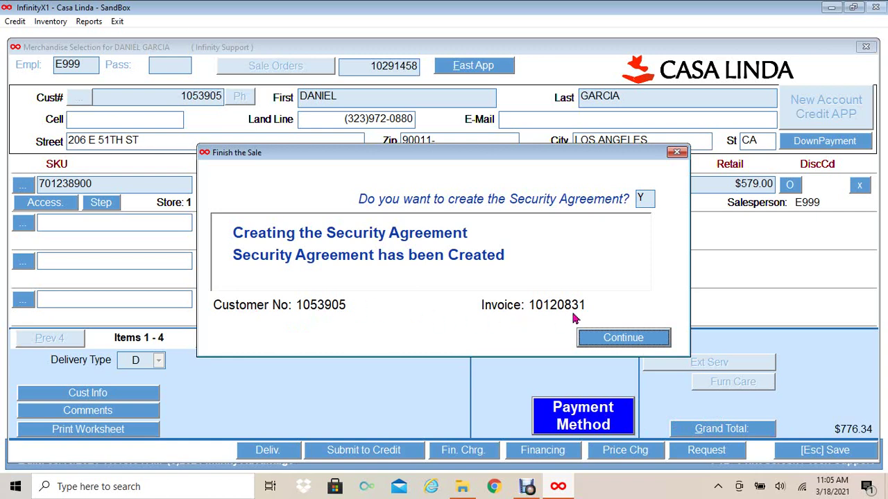
left_click(619, 343)
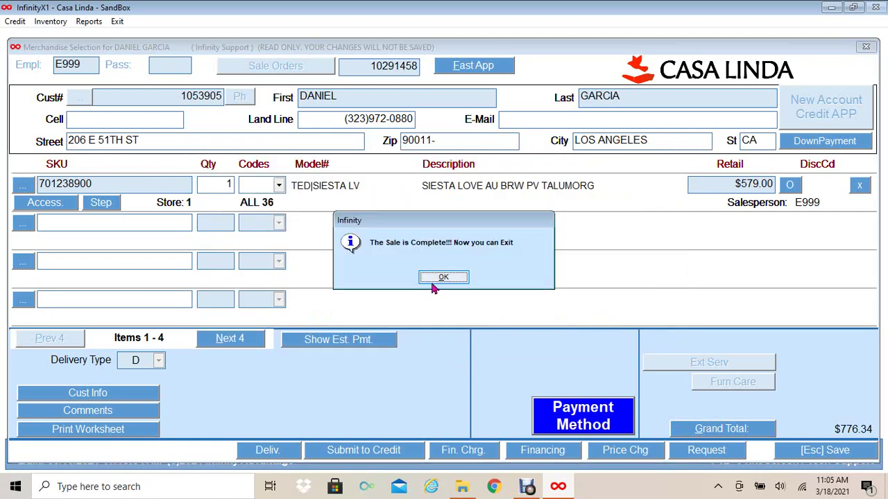
left_click(442, 278)
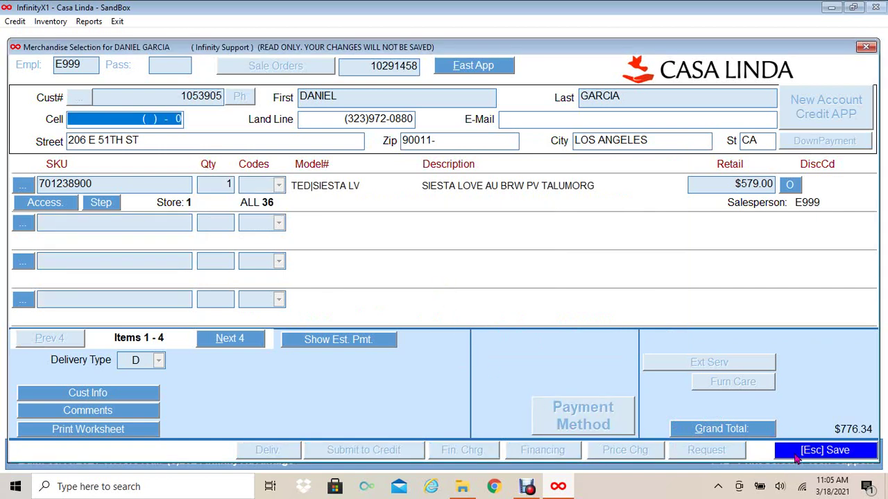
left_click(796, 455)
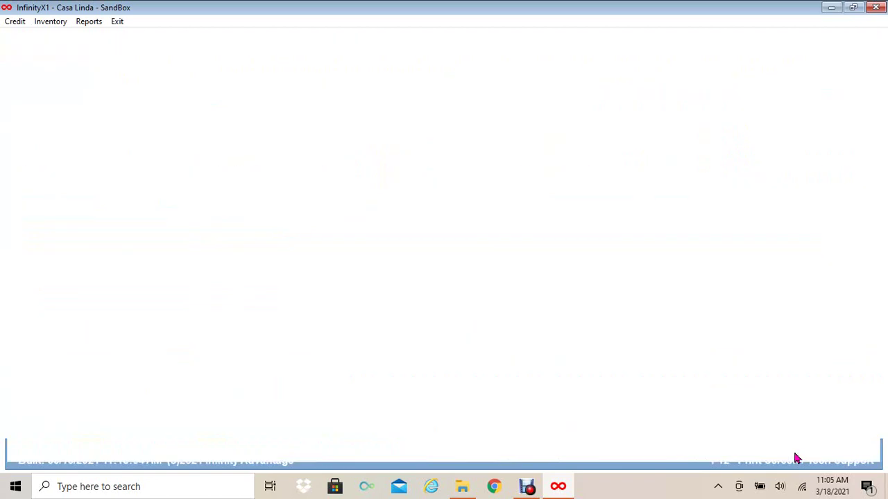